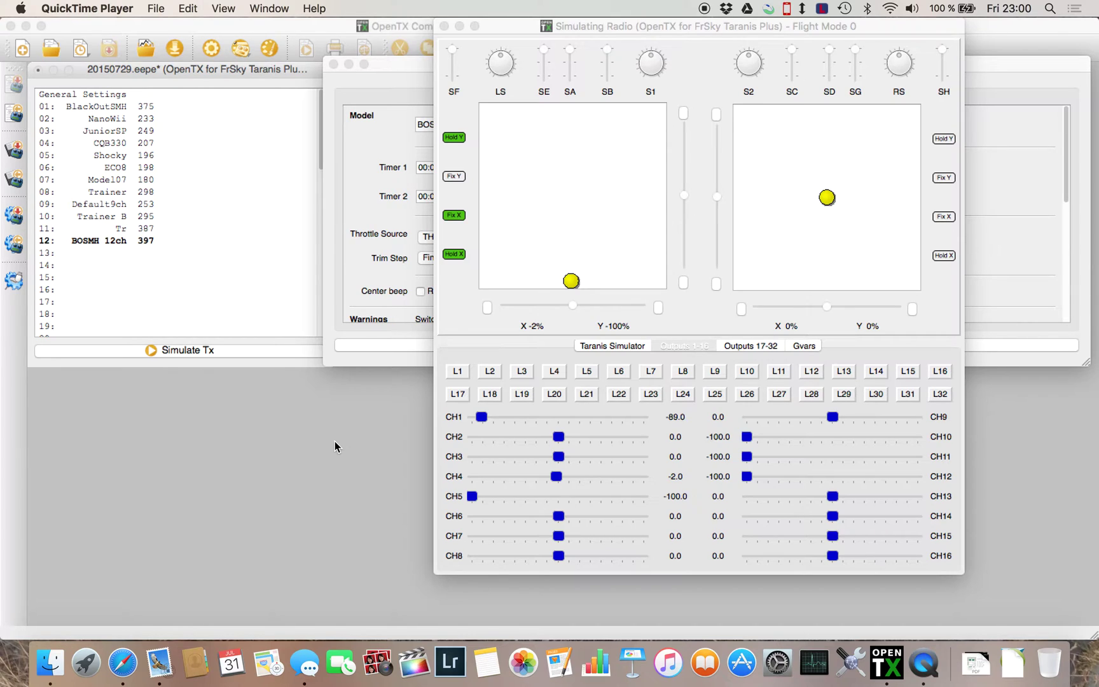
Step: In the radio simulator, set switch SF down, raise the throttle stick to about -84%, return SF up and close the simulator
click(572, 278)
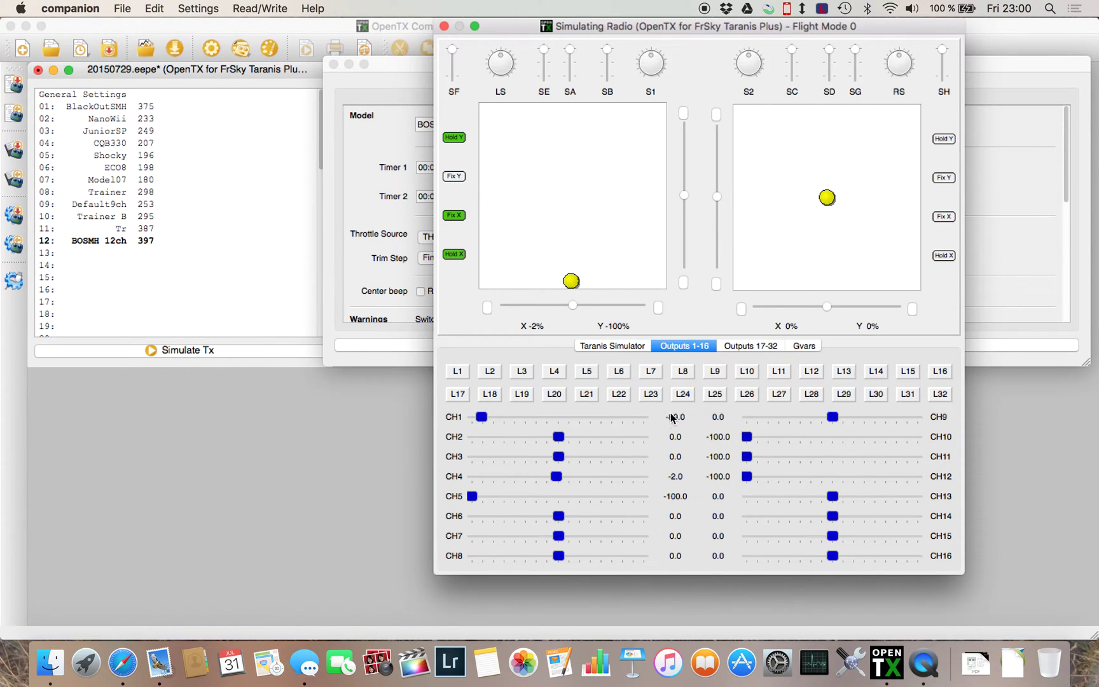
drag(452, 50, 451, 80)
drag(568, 283, 574, 269)
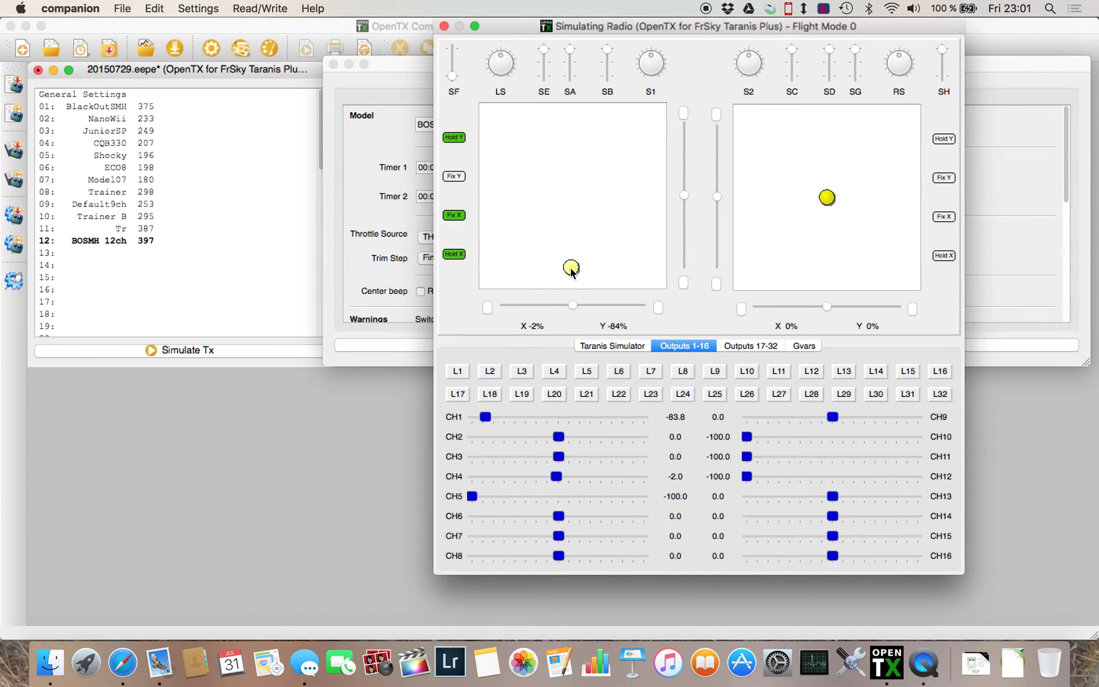
drag(570, 268, 572, 265)
drag(450, 80, 453, 46)
click(444, 26)
Step: Open the first CH1 throttle mix, the one on switch SF↓, to review its settings, and close it without changes
click(645, 87)
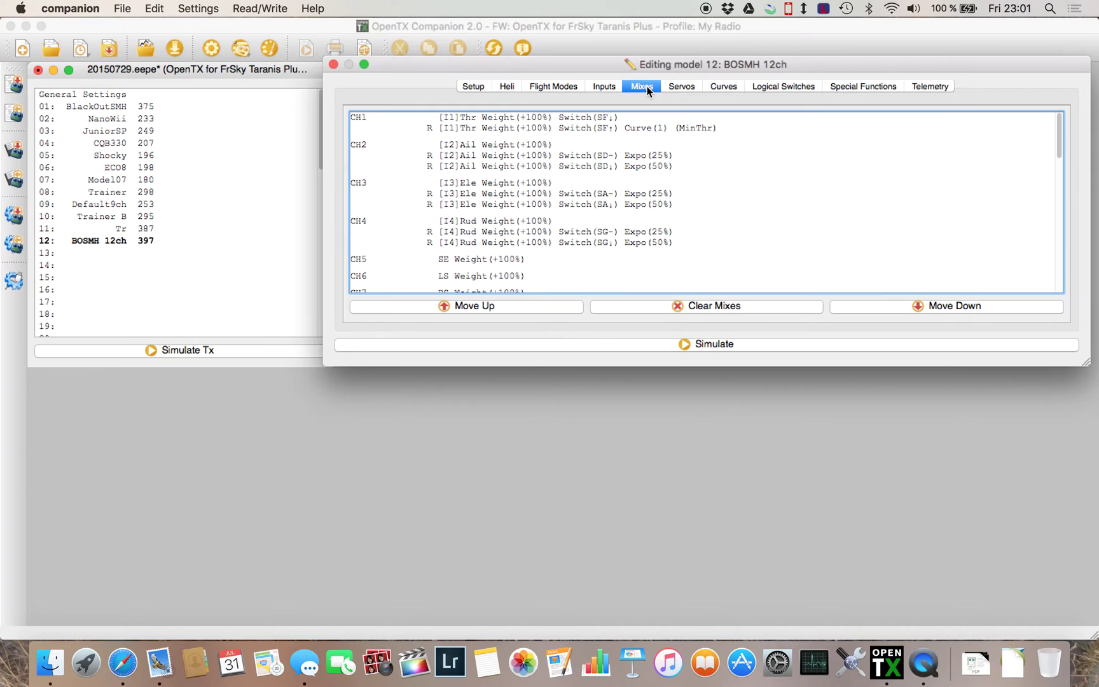
click(468, 117)
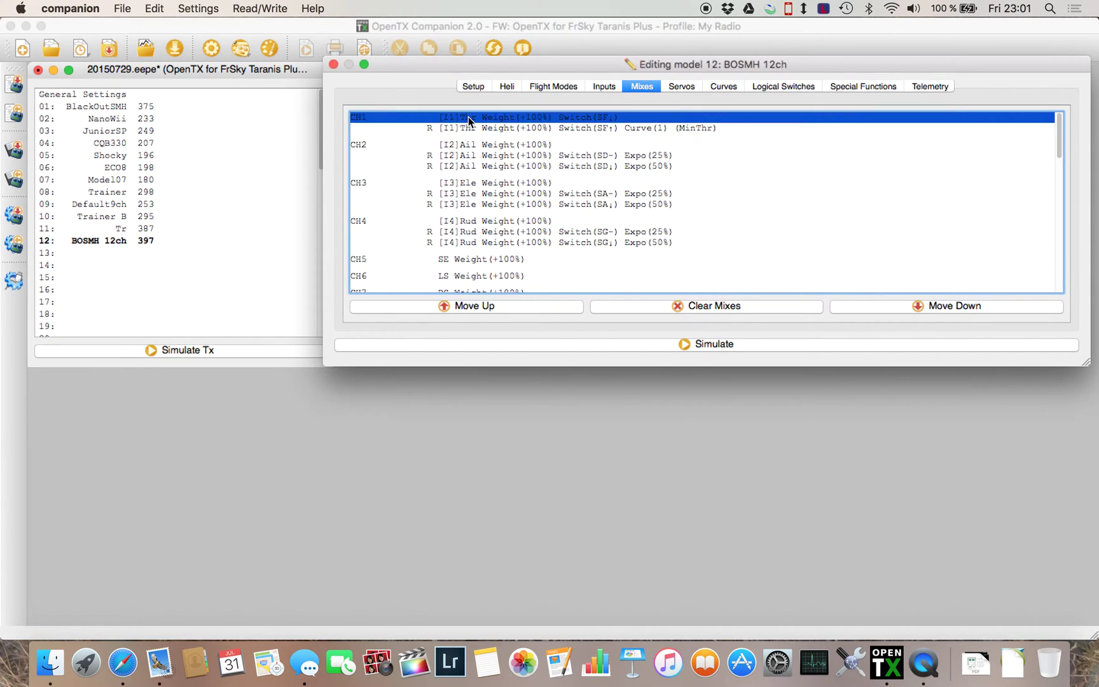
double_click(644, 118)
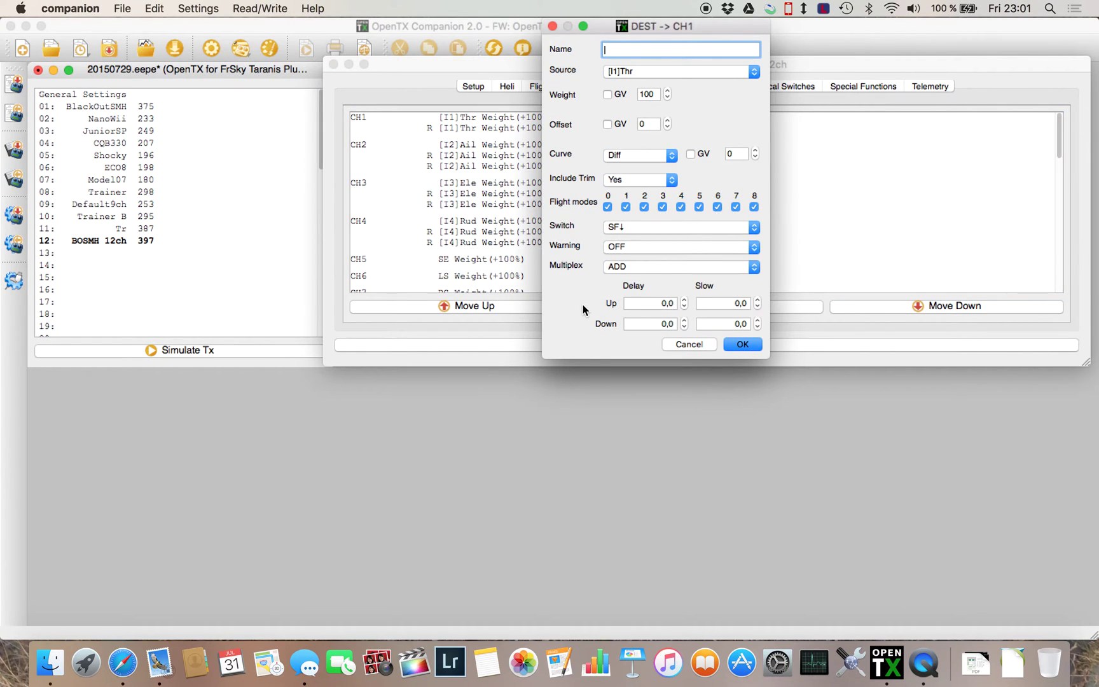
click(691, 344)
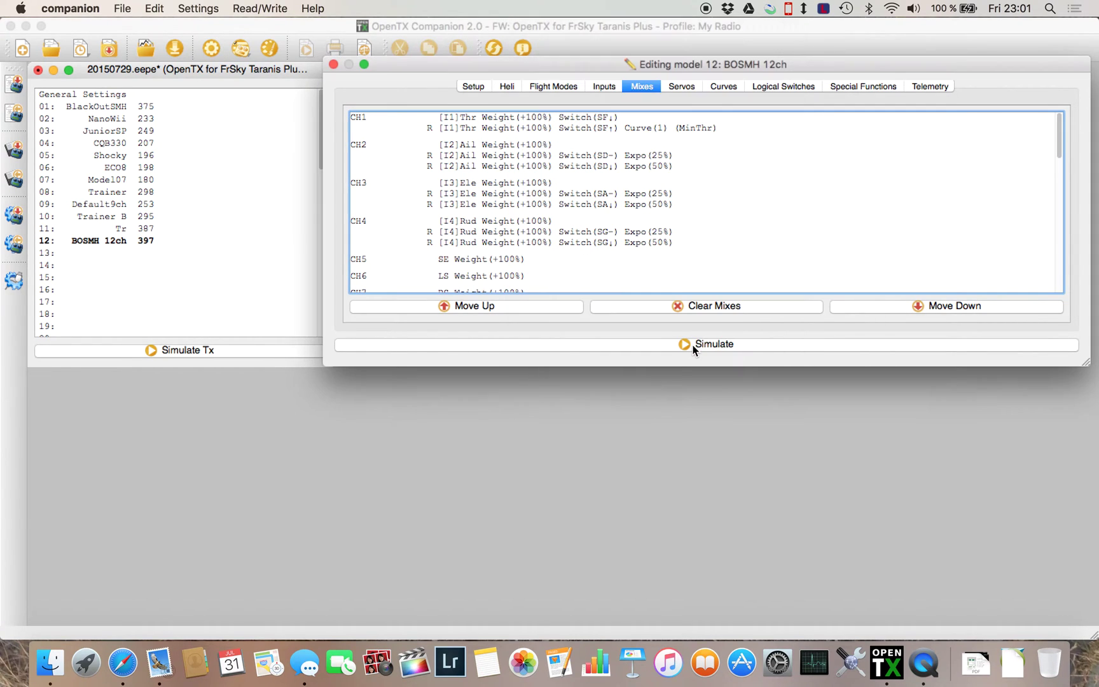
Step: Select the CH1 MinThr mix and examine Curve 1: its low-end points, point values and available curve creator types
click(538, 129)
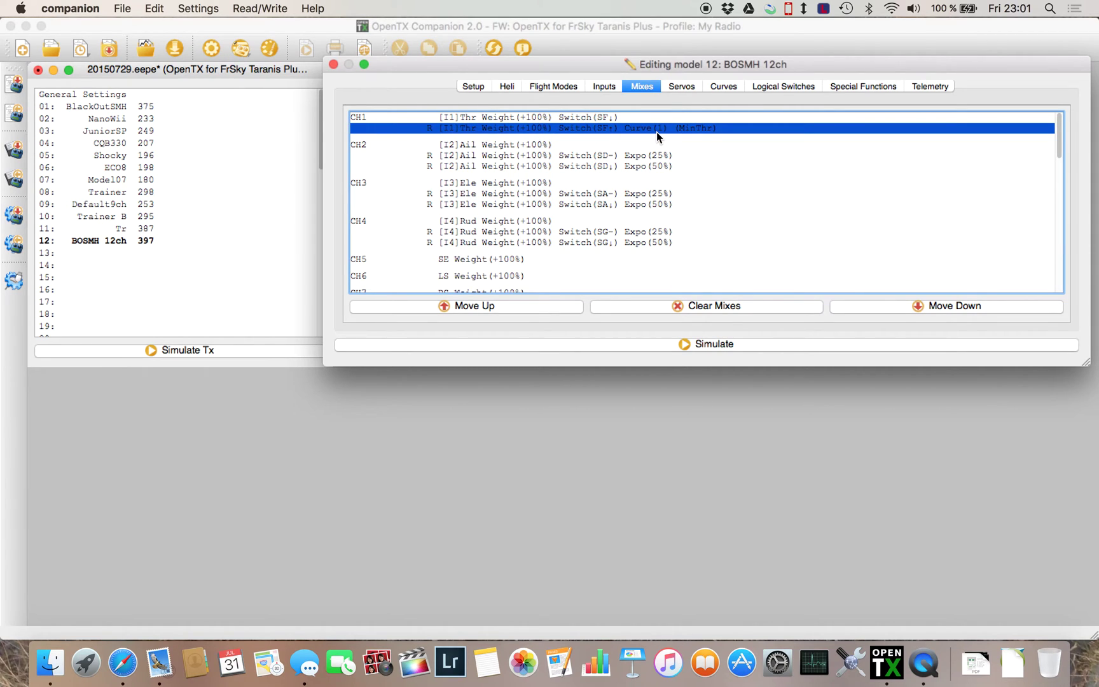
click(723, 88)
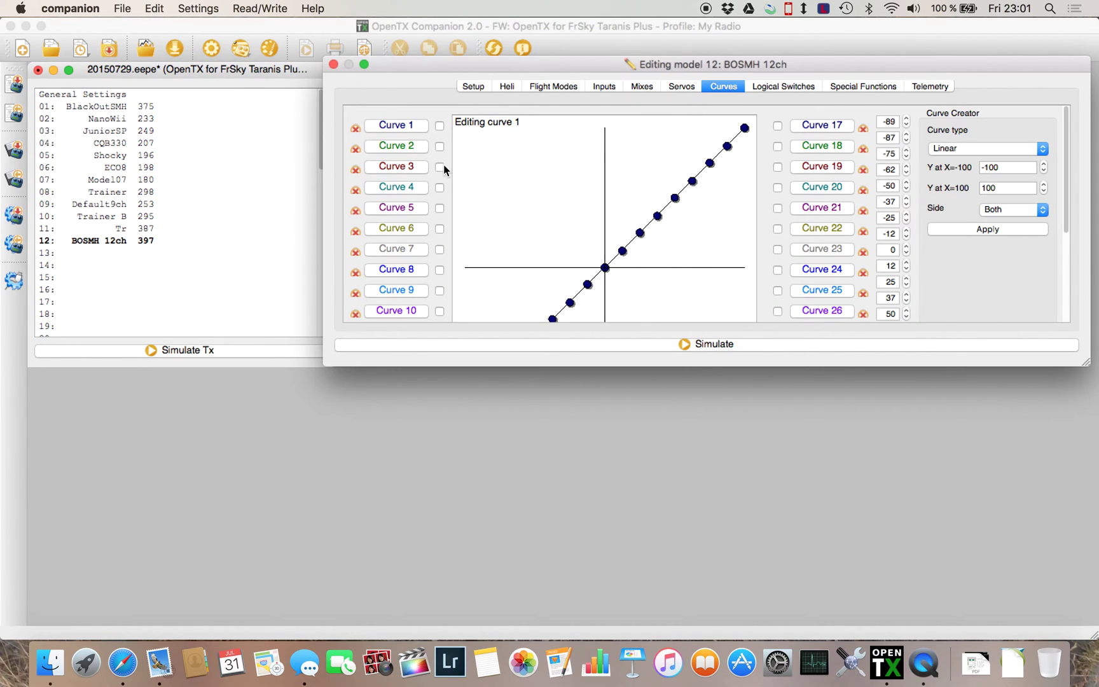
scroll(519, 203, down, 5)
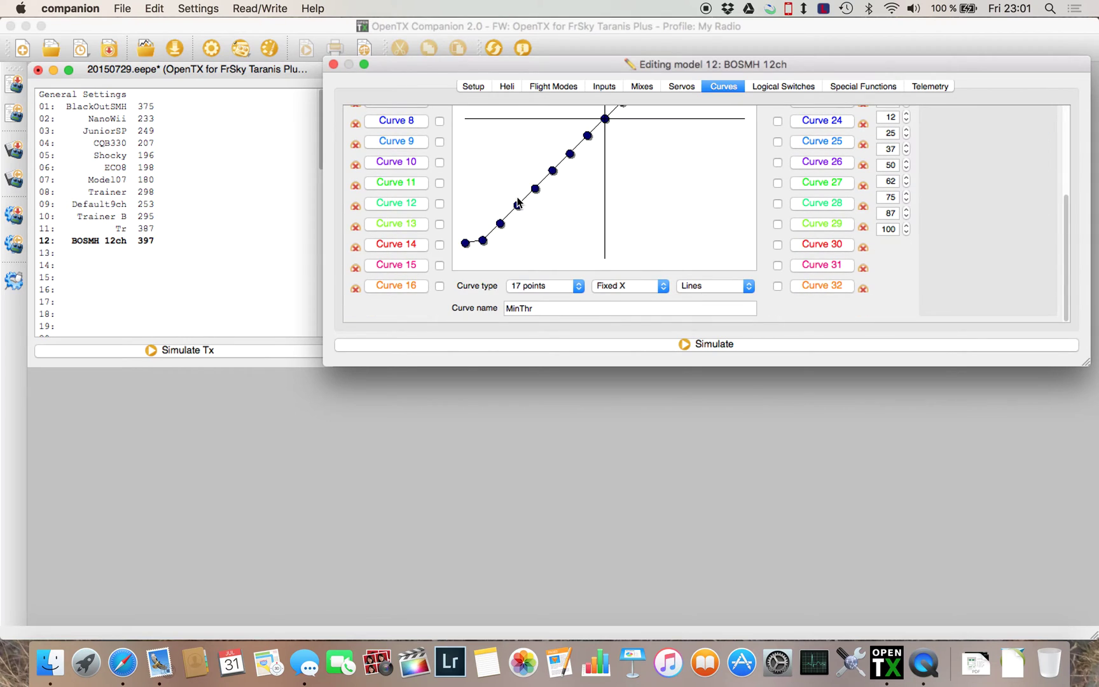
scroll(623, 222, up, 1)
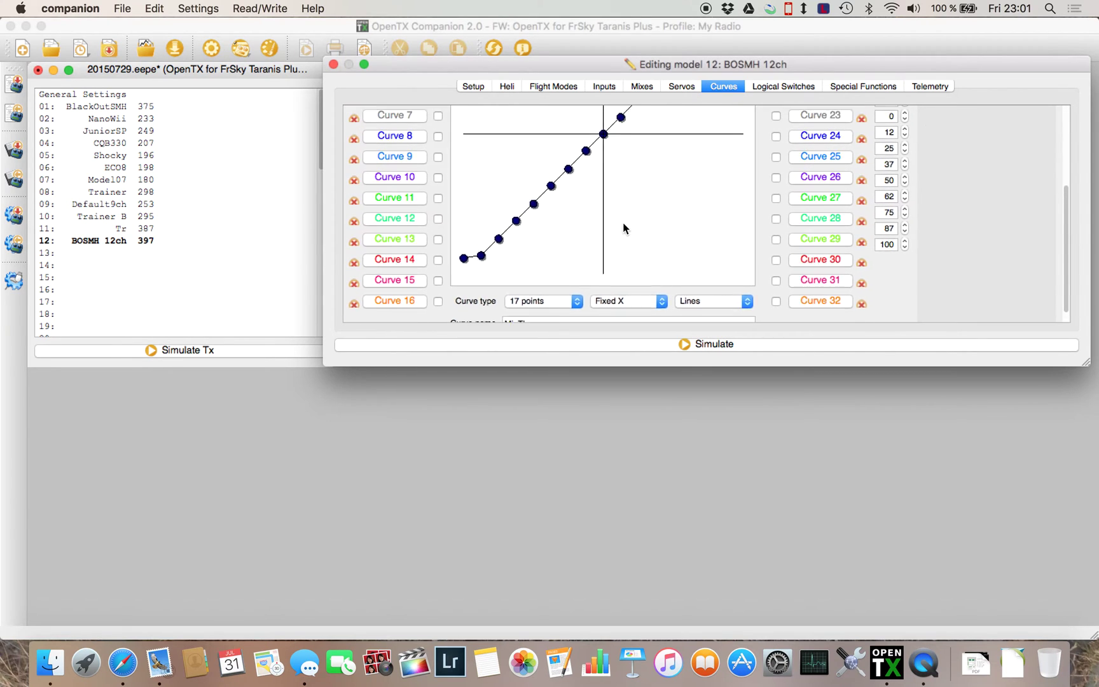
scroll(623, 223, up, 4)
click(969, 149)
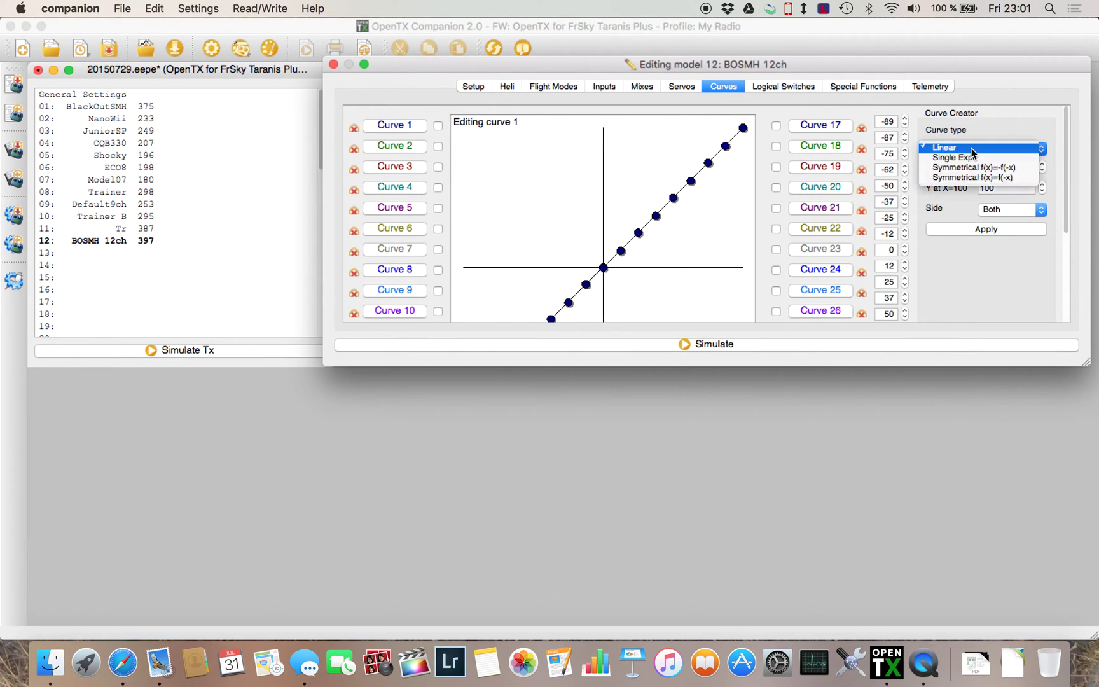
click(968, 148)
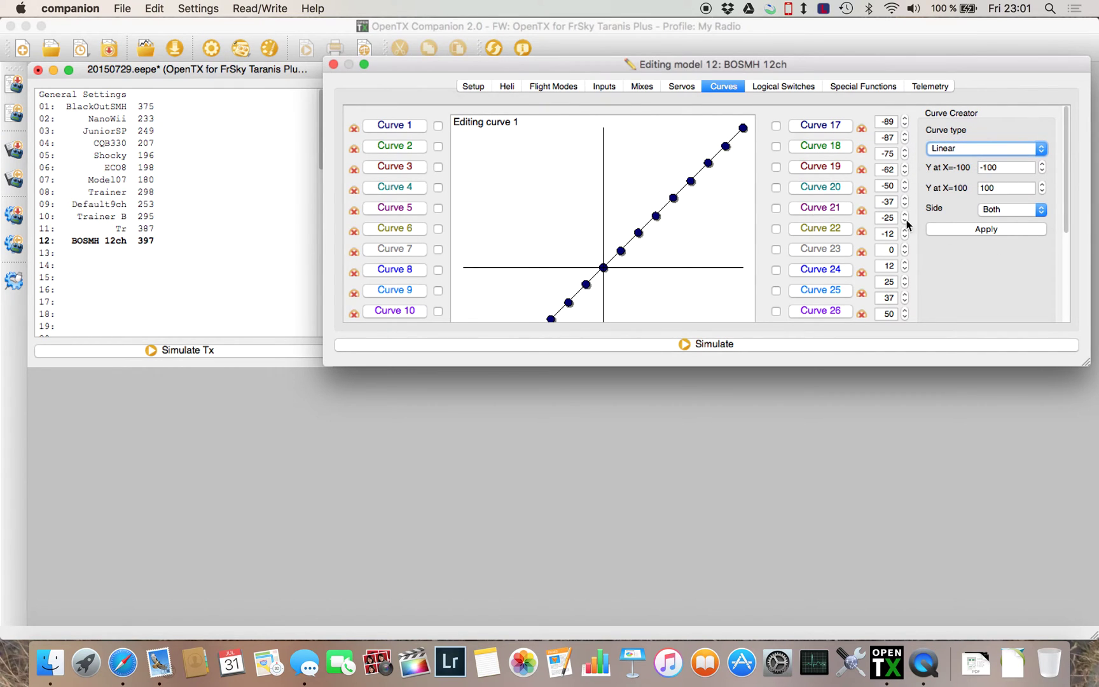
scroll(628, 223, down, 5)
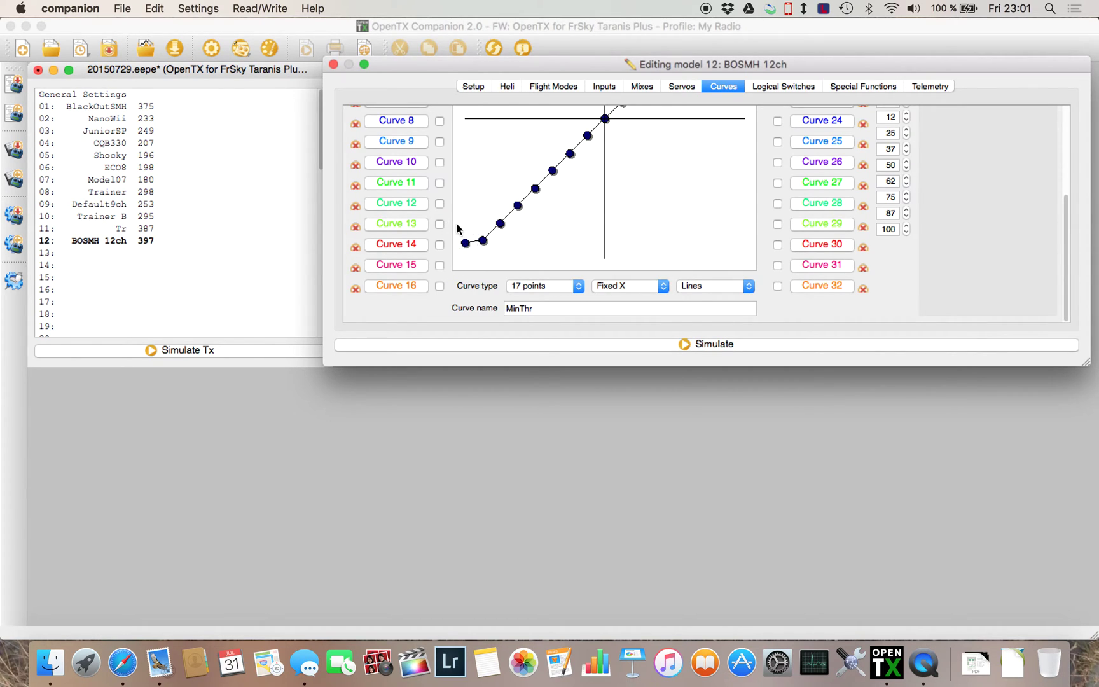
scroll(975, 211, up, 1)
scroll(974, 206, up, 5)
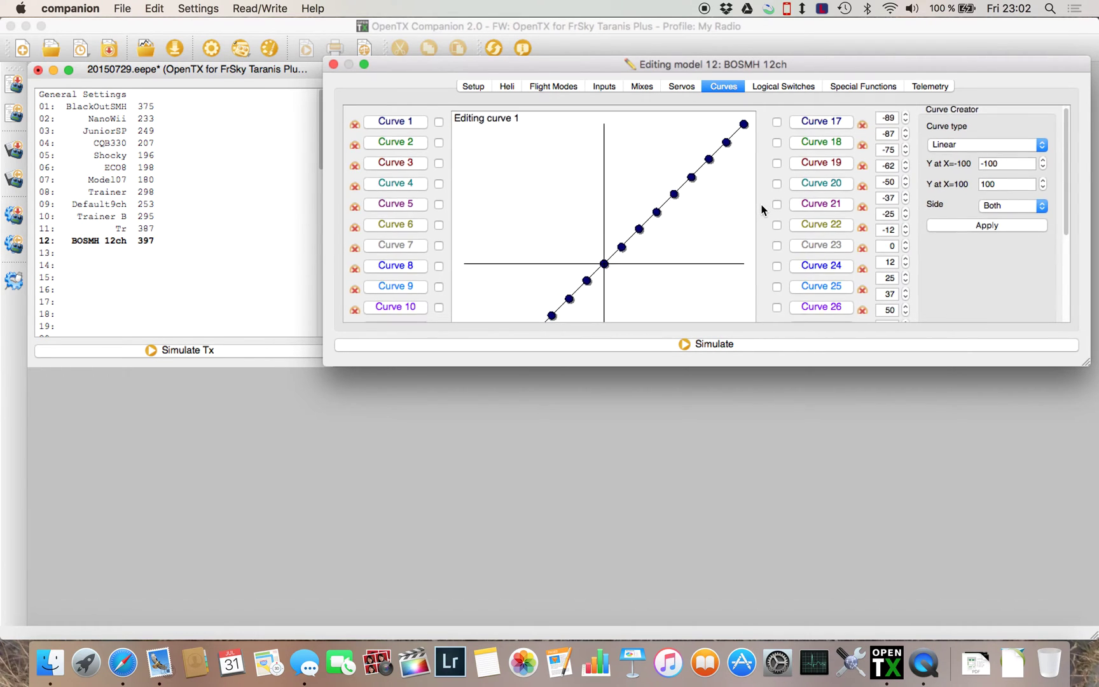
scroll(762, 208, down, 5)
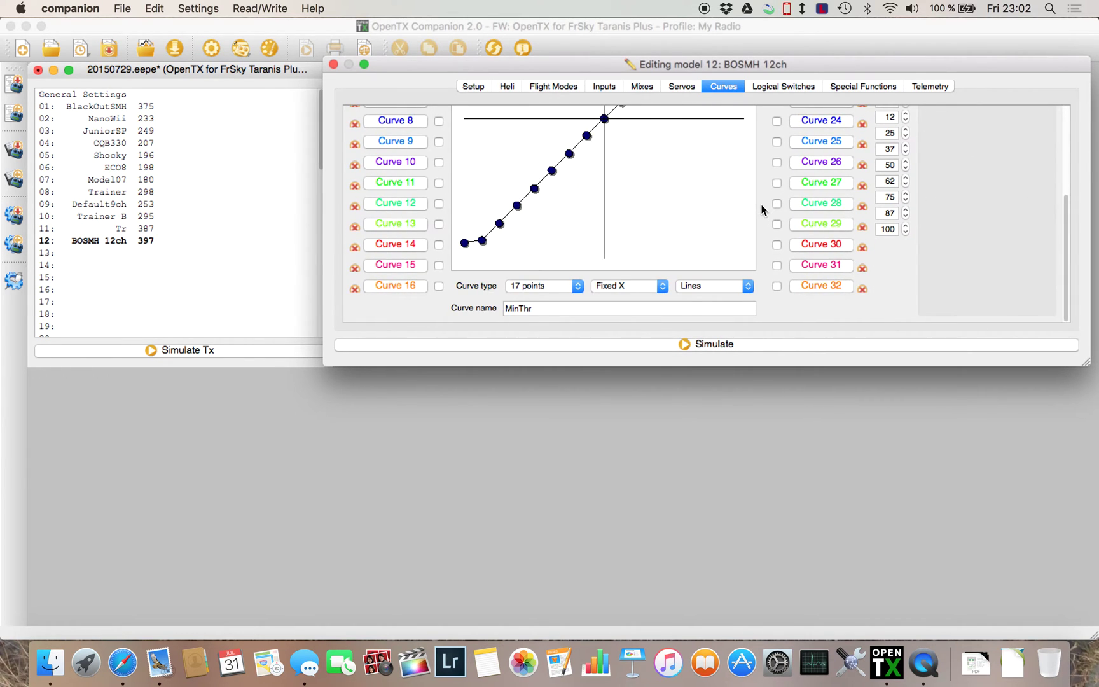
scroll(690, 176, up, 6)
scroll(682, 177, down, 3)
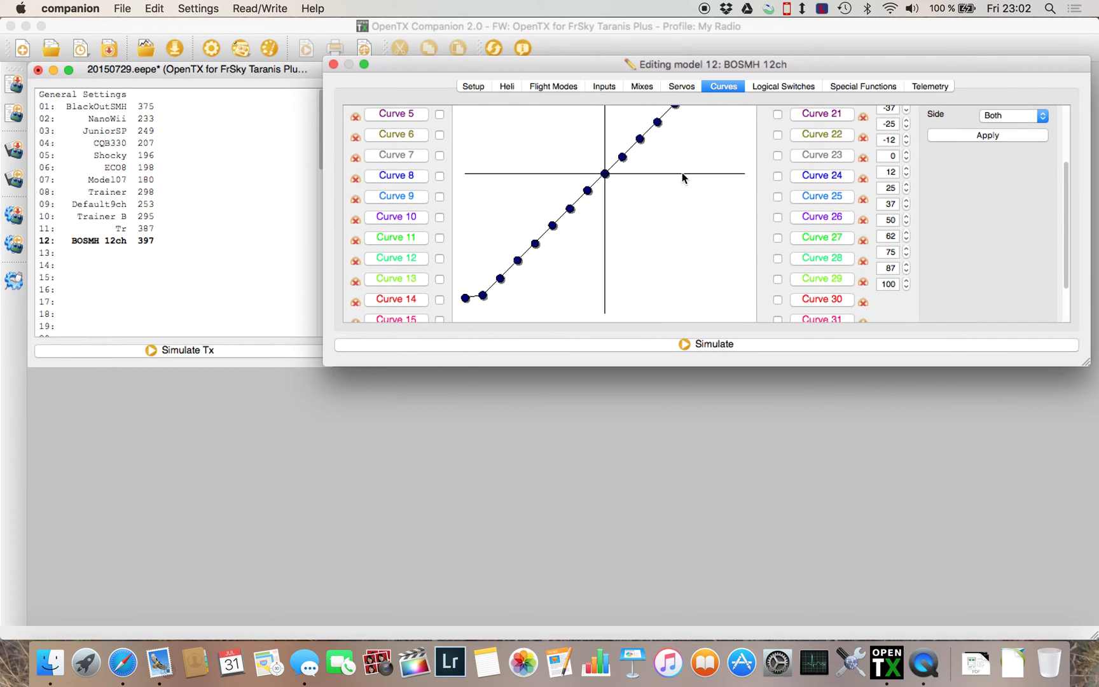
scroll(682, 172, up, 1)
Step: Simulate the model with the throttle stick at about -65%, switch SF down and close the simulator
click(663, 346)
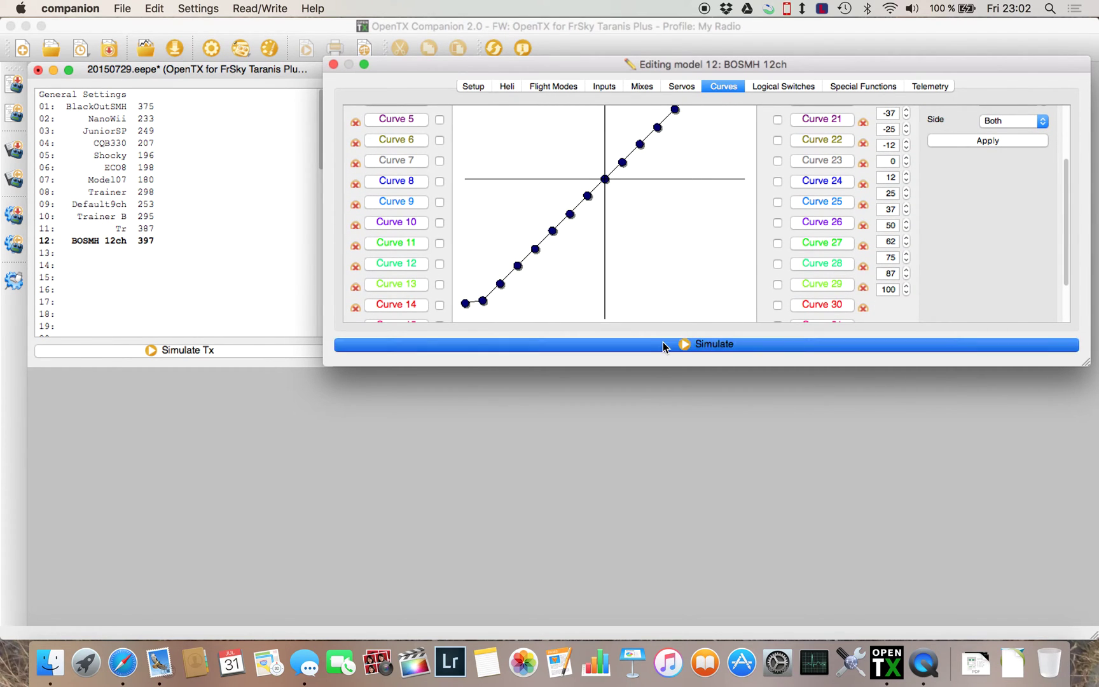
drag(572, 194, 575, 251)
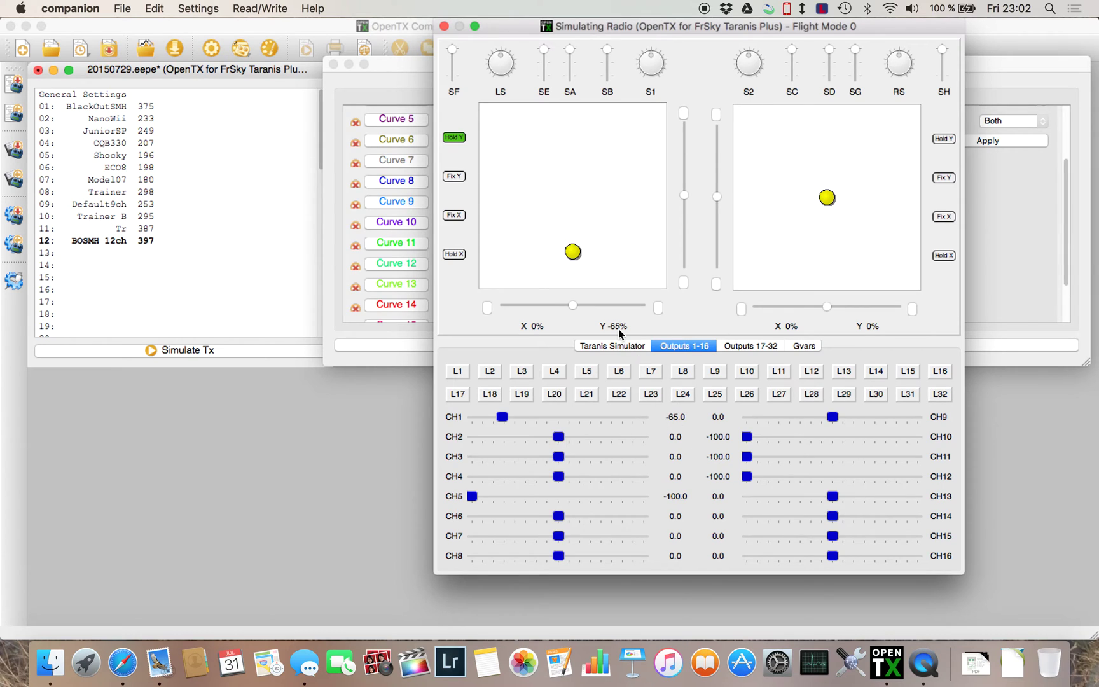
drag(452, 50, 451, 77)
click(444, 26)
Step: Recheck Curve 1, open the CH1 MinThr mix for editing and choose Curve(1) as its curve
scroll(604, 278, down, 3)
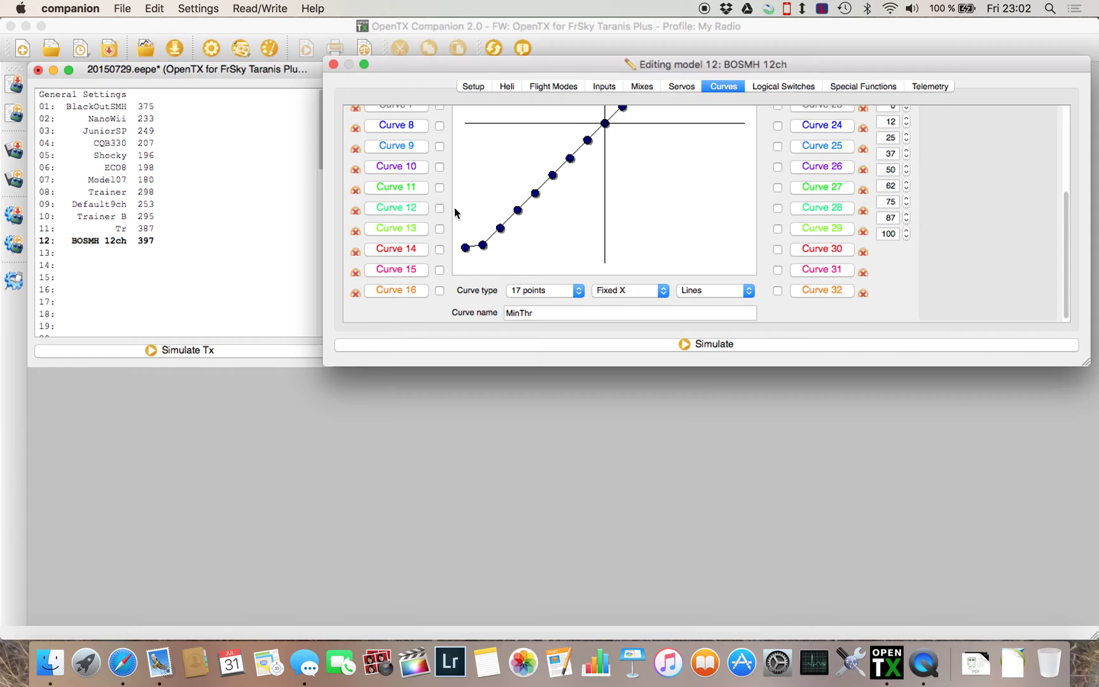
scroll(454, 206, up, 5)
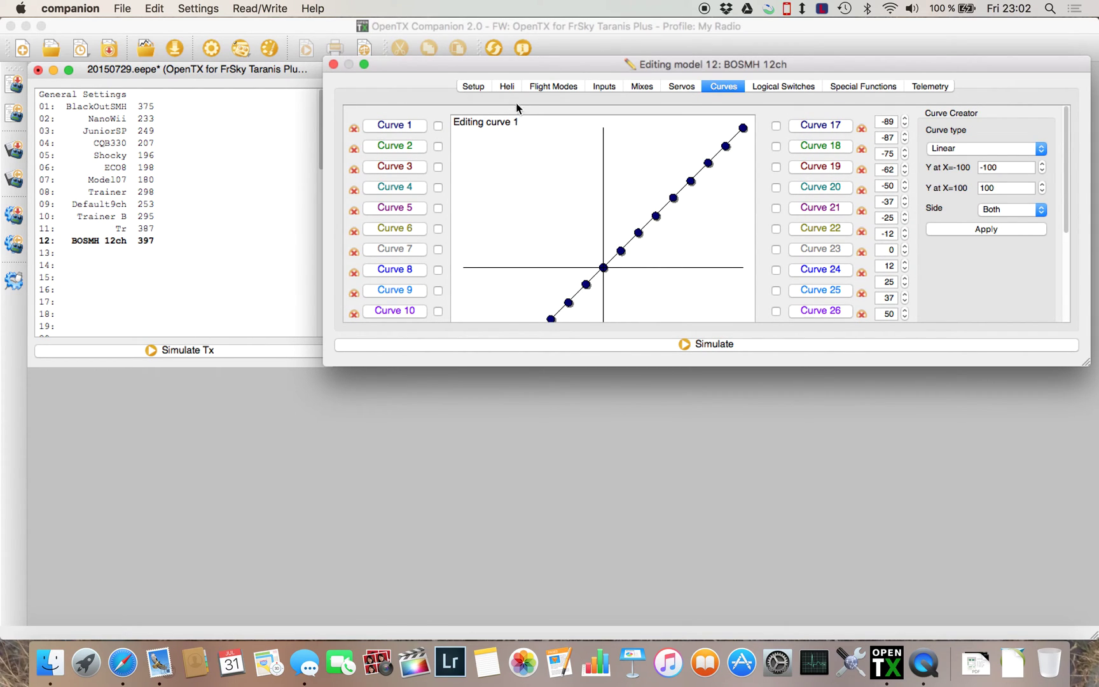
click(642, 86)
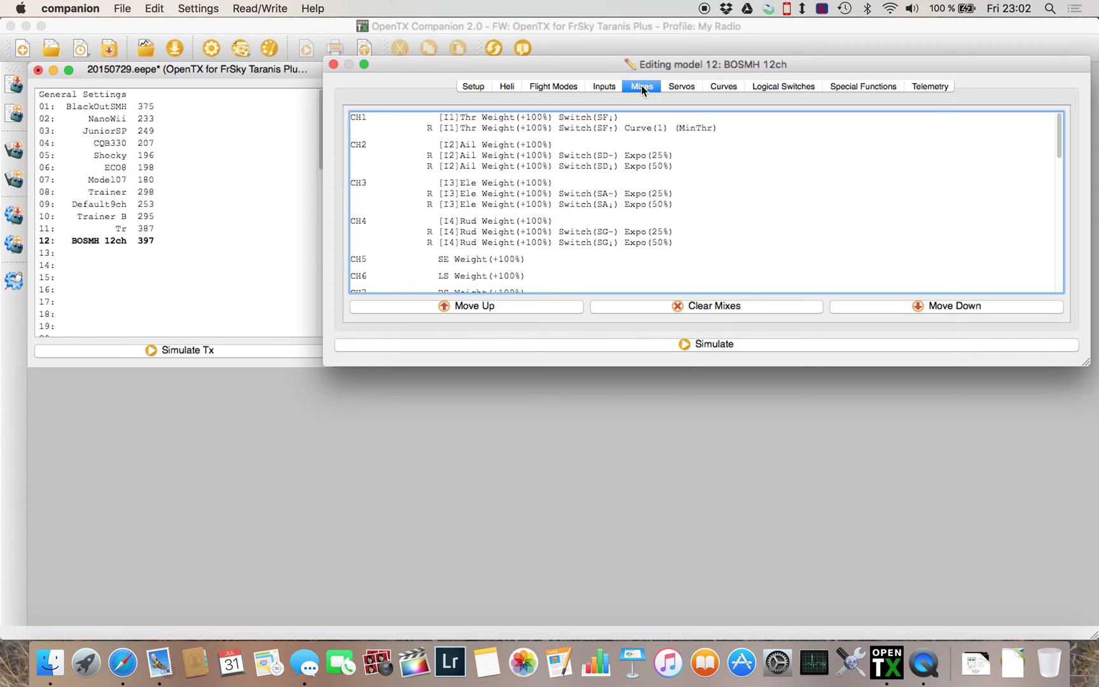
click(622, 127)
double_click(621, 127)
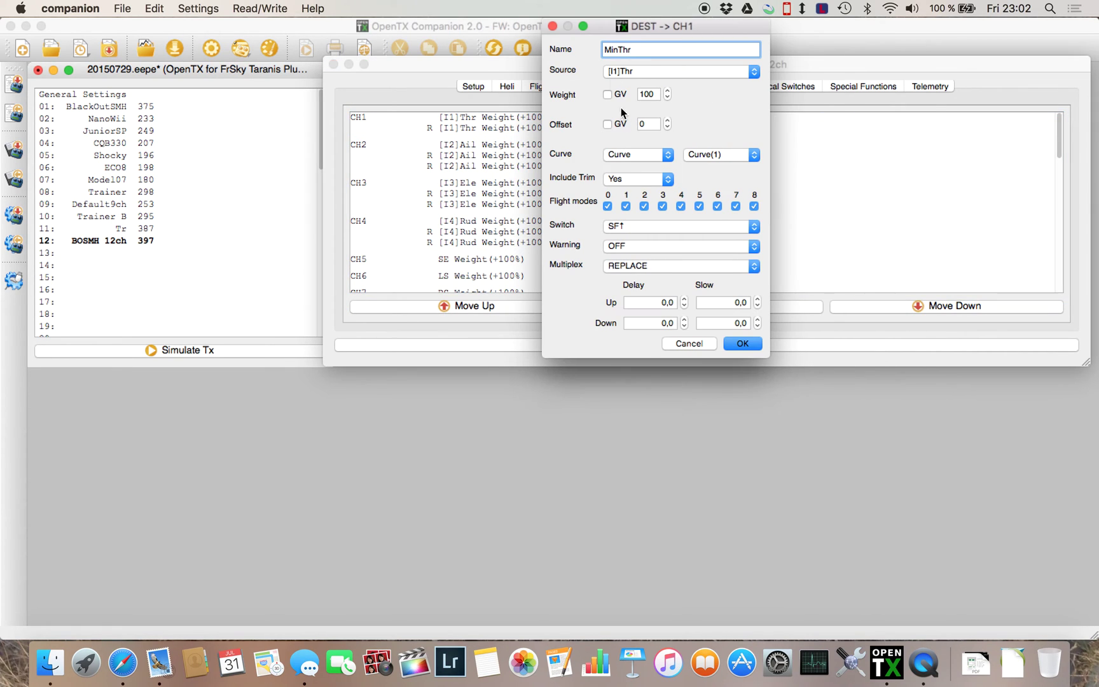
drag(598, 29, 819, 257)
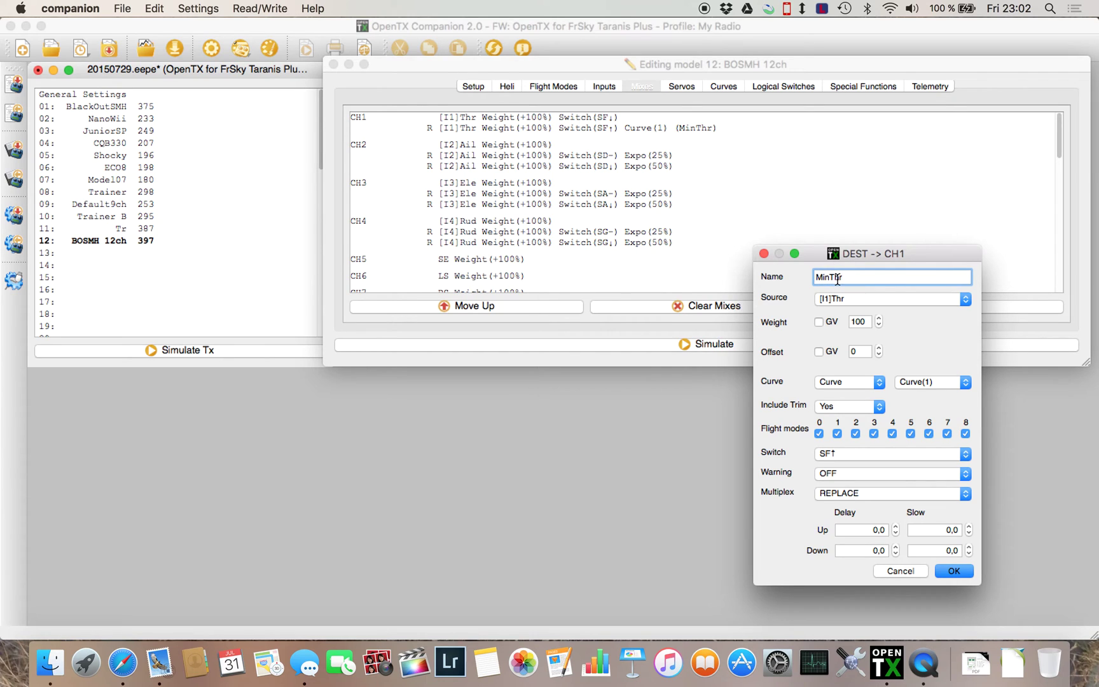
click(946, 380)
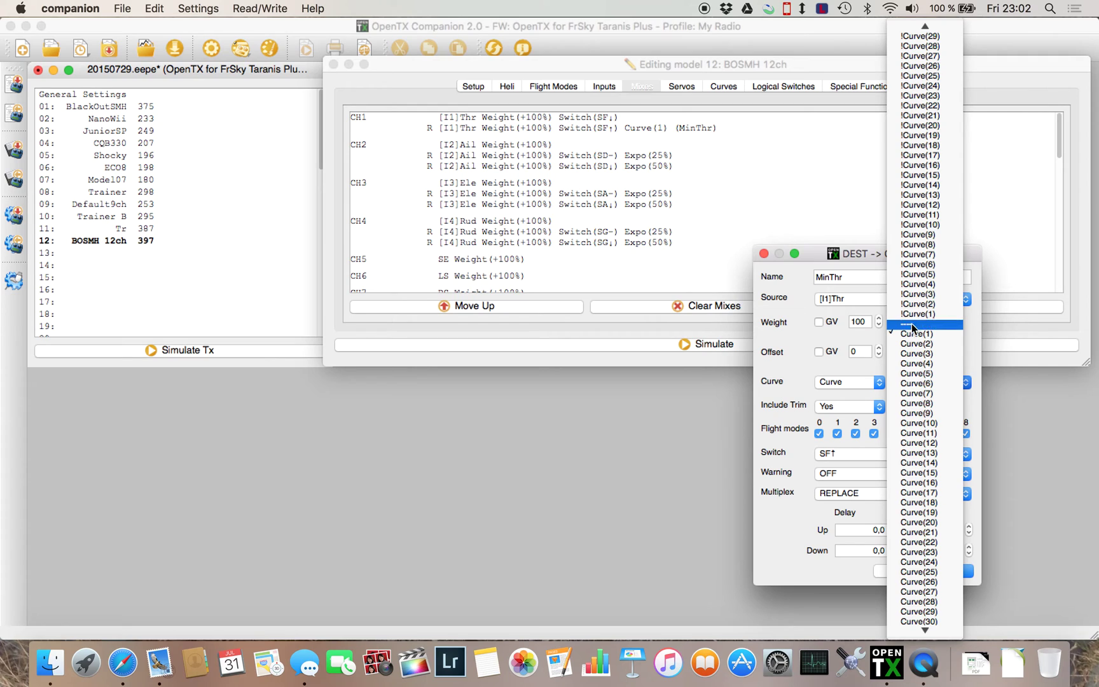
click(931, 334)
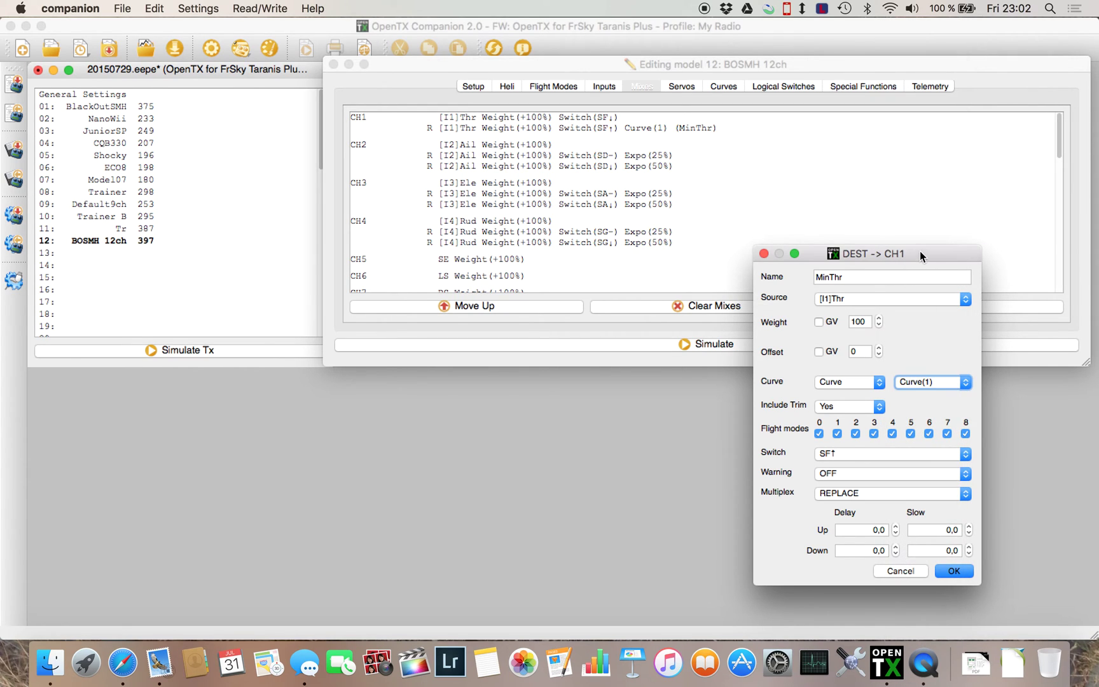
drag(920, 251, 893, 149)
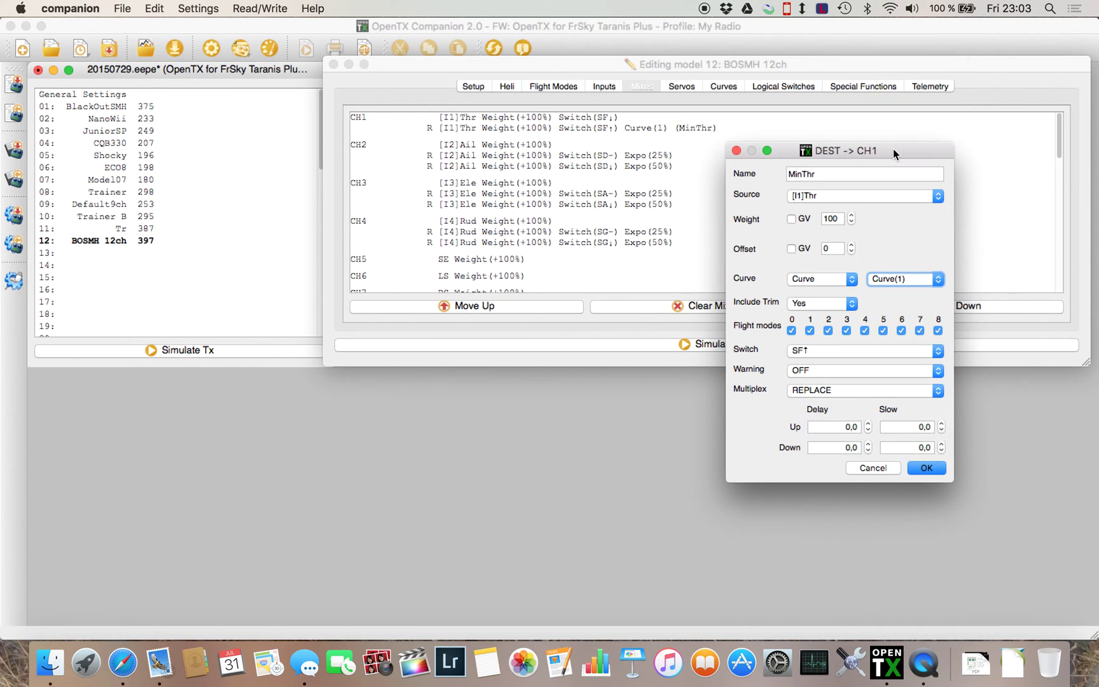
Step: Set the MinThr mix's switch to SF↑ and its multiplex mode to REPLACE, and accept the mix settings
click(800, 354)
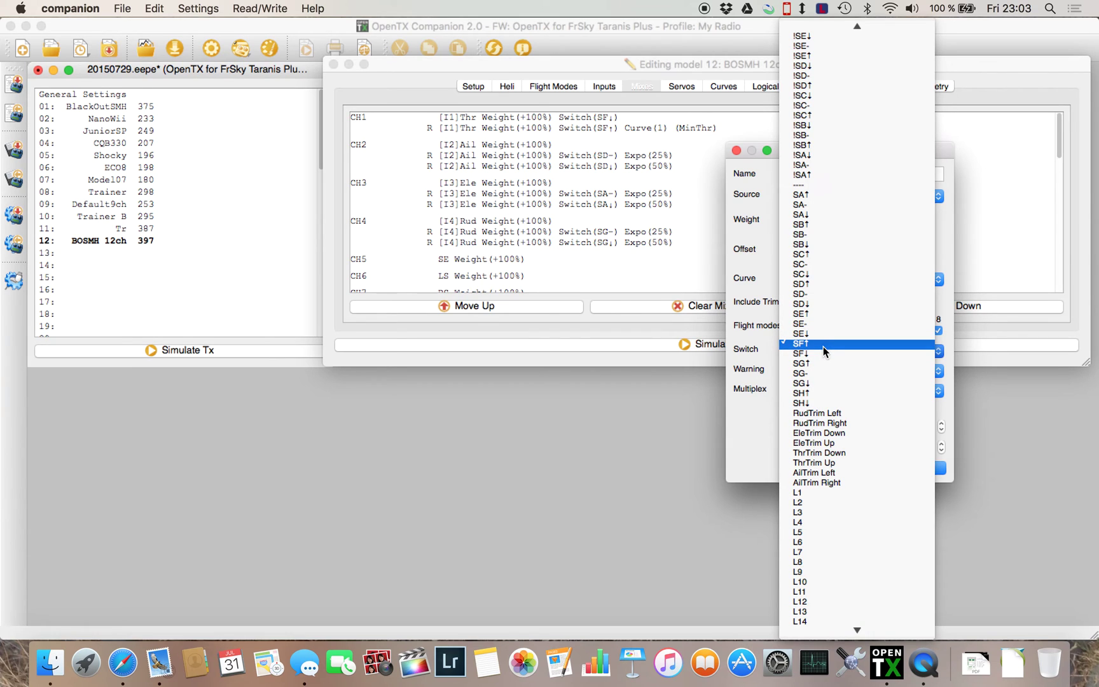
click(824, 346)
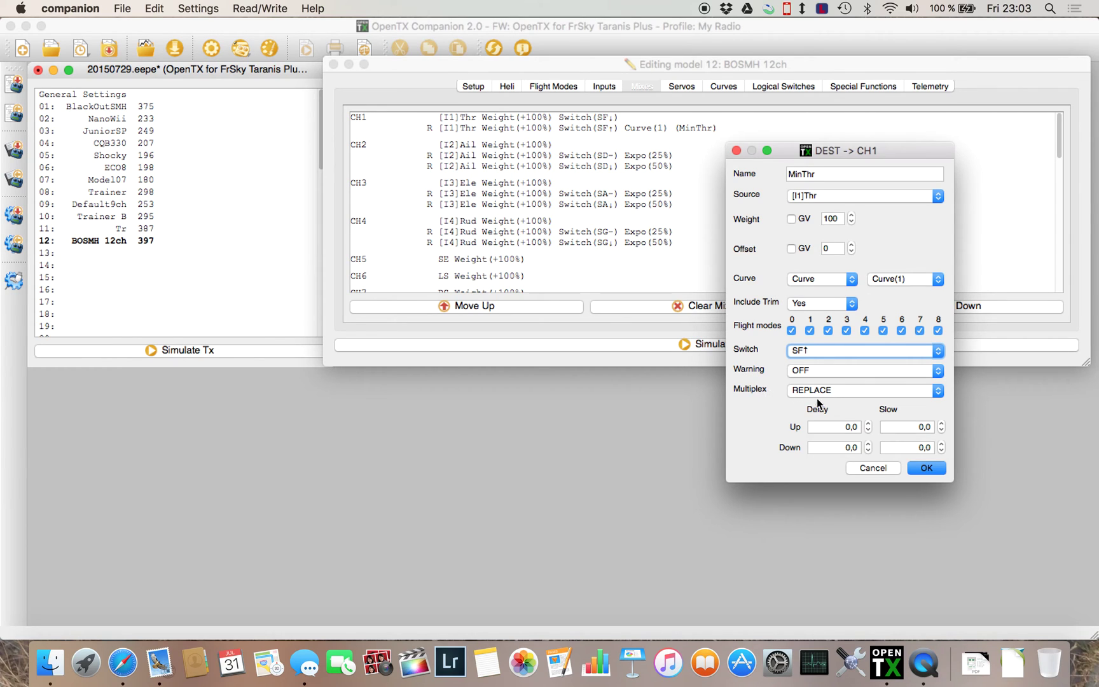
click(839, 391)
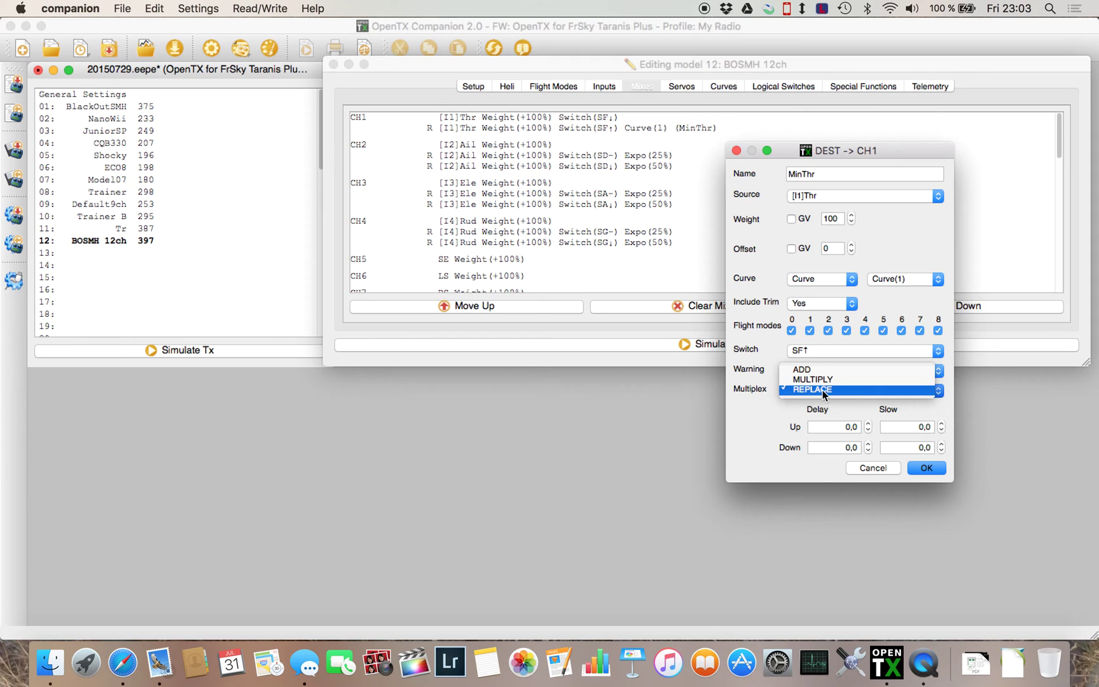
click(854, 390)
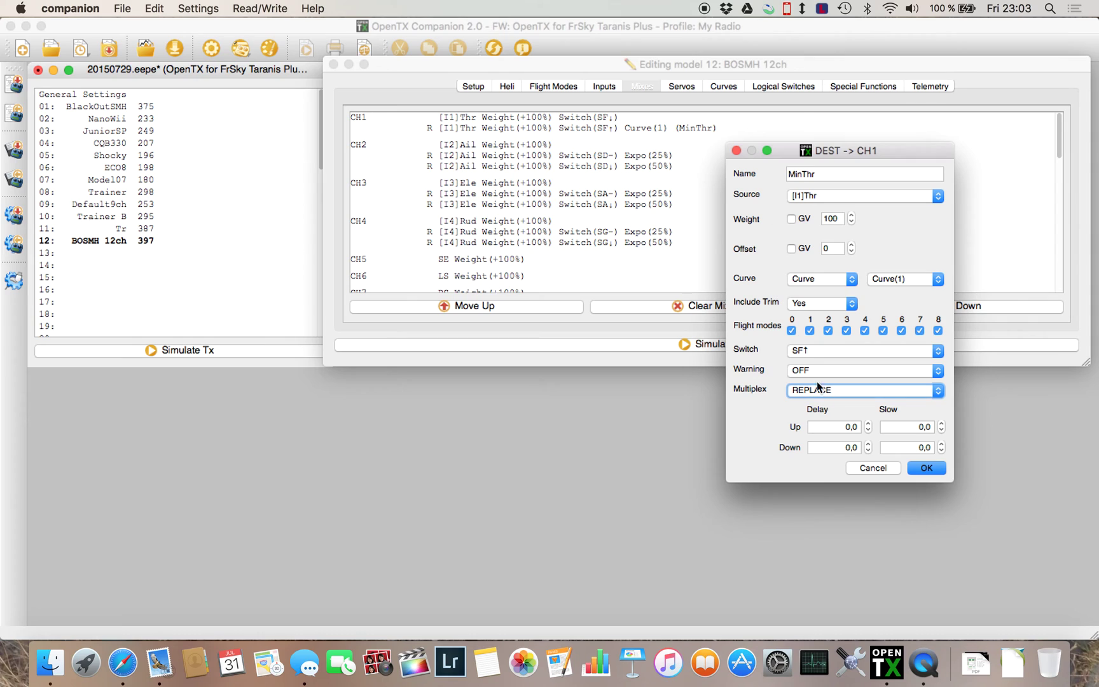
click(926, 468)
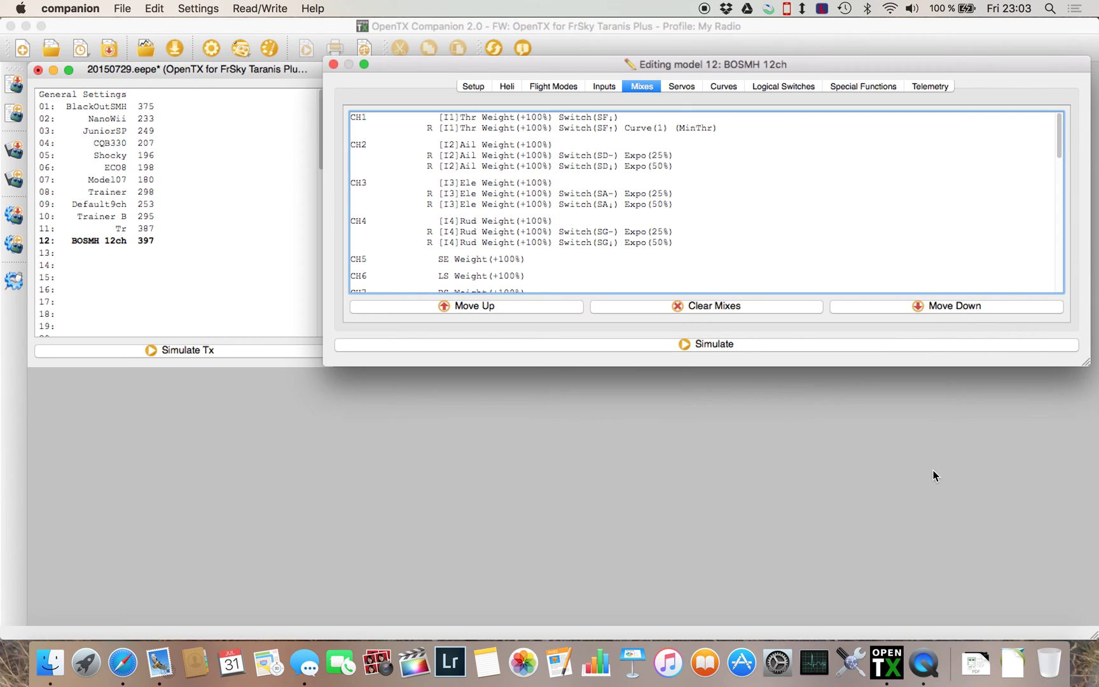
Step: Open the CH4 rudder mix on switch SG↓ to review its settings, placing its dialog clear of the mix list
click(641, 248)
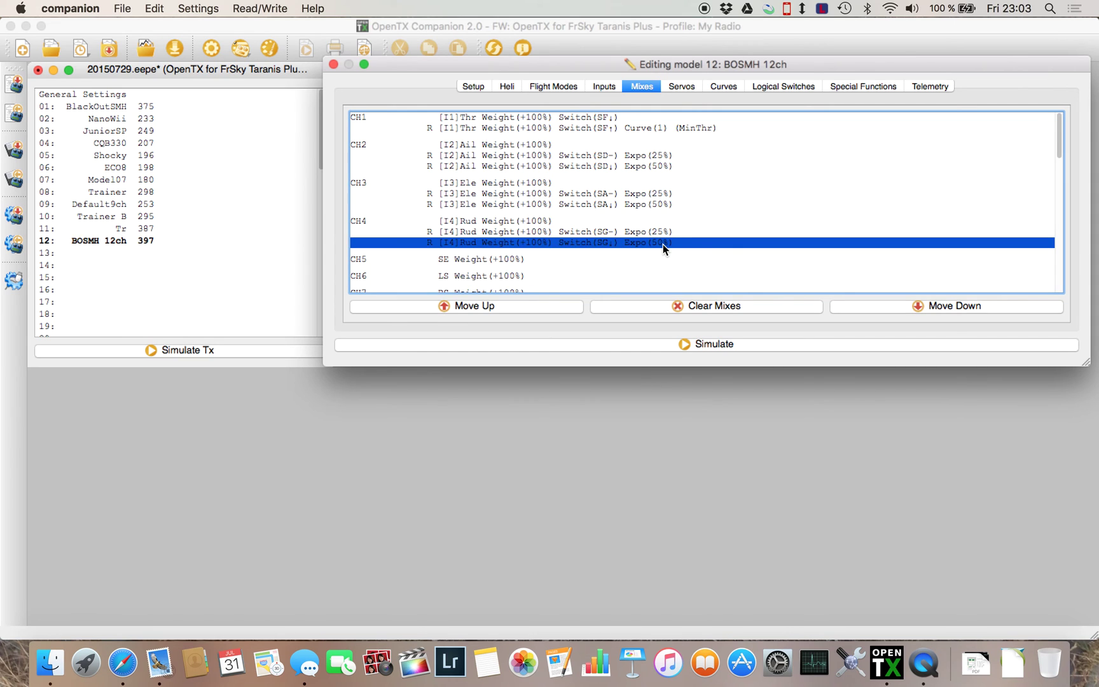
double_click(641, 249)
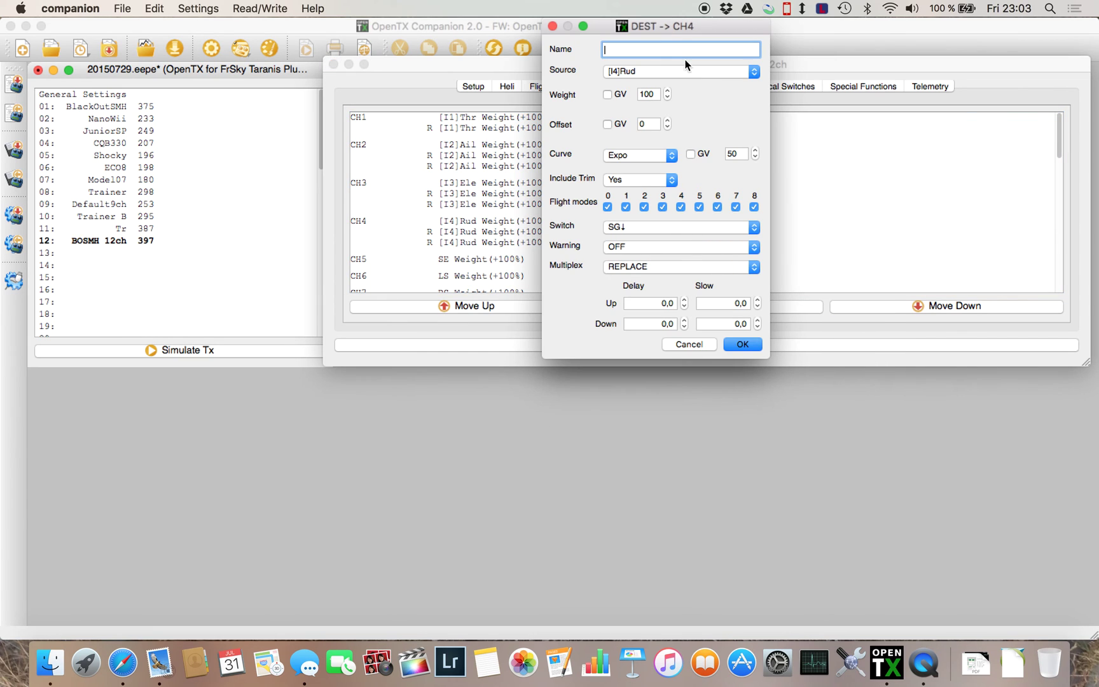
drag(689, 36, 900, 48)
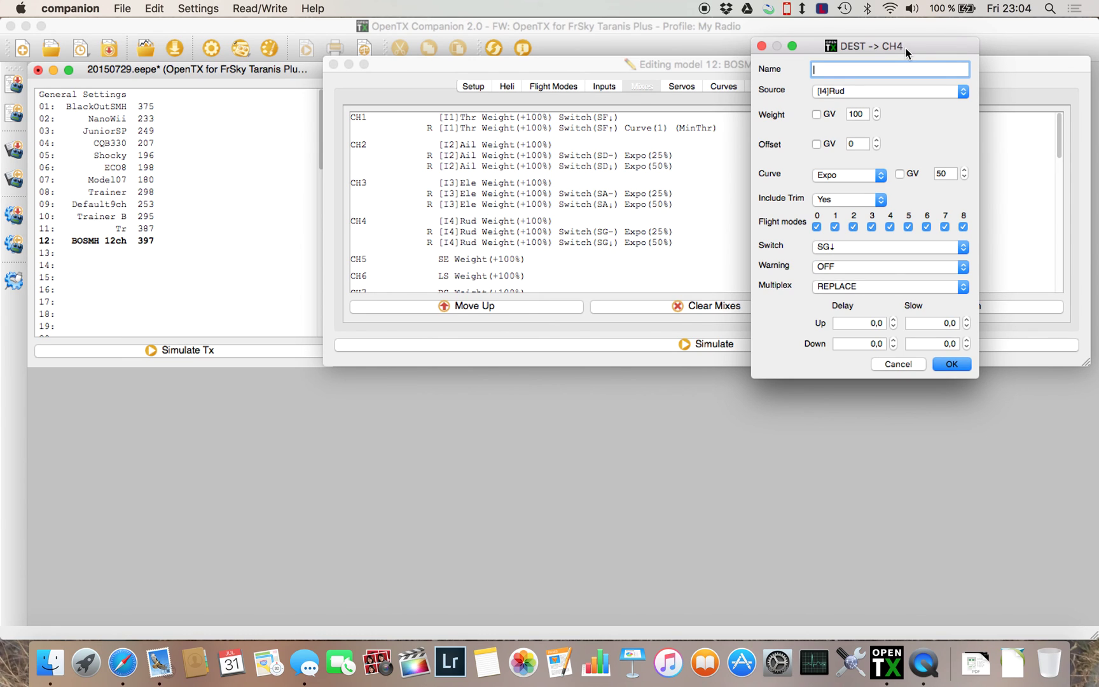
drag(923, 47, 993, 163)
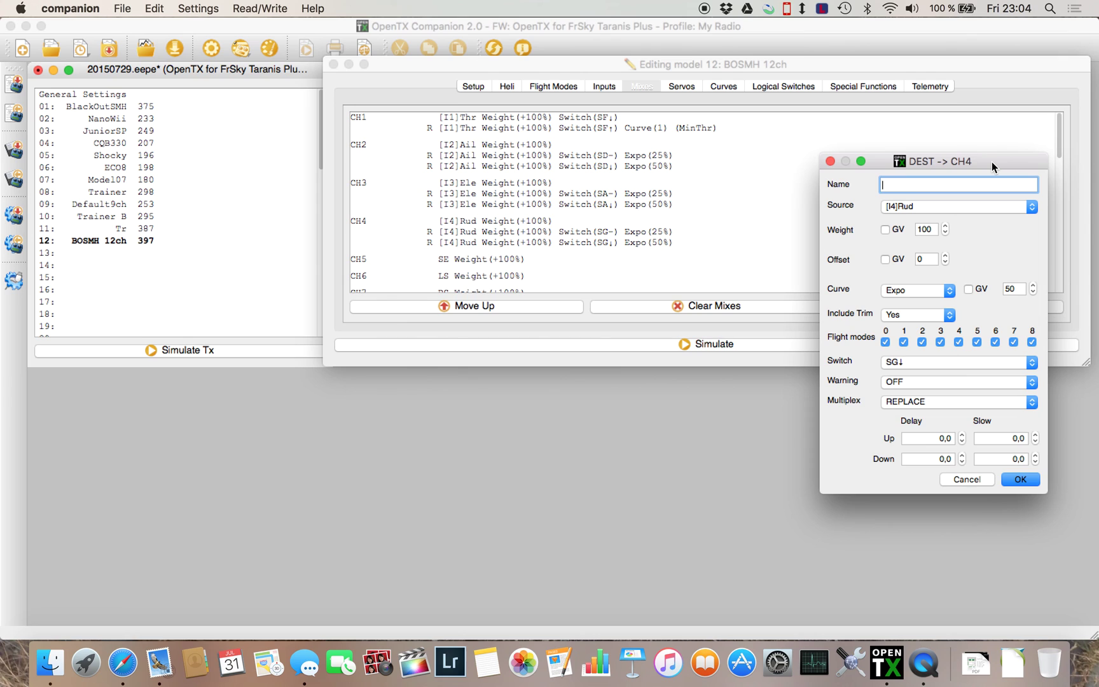
drag(992, 162, 991, 148)
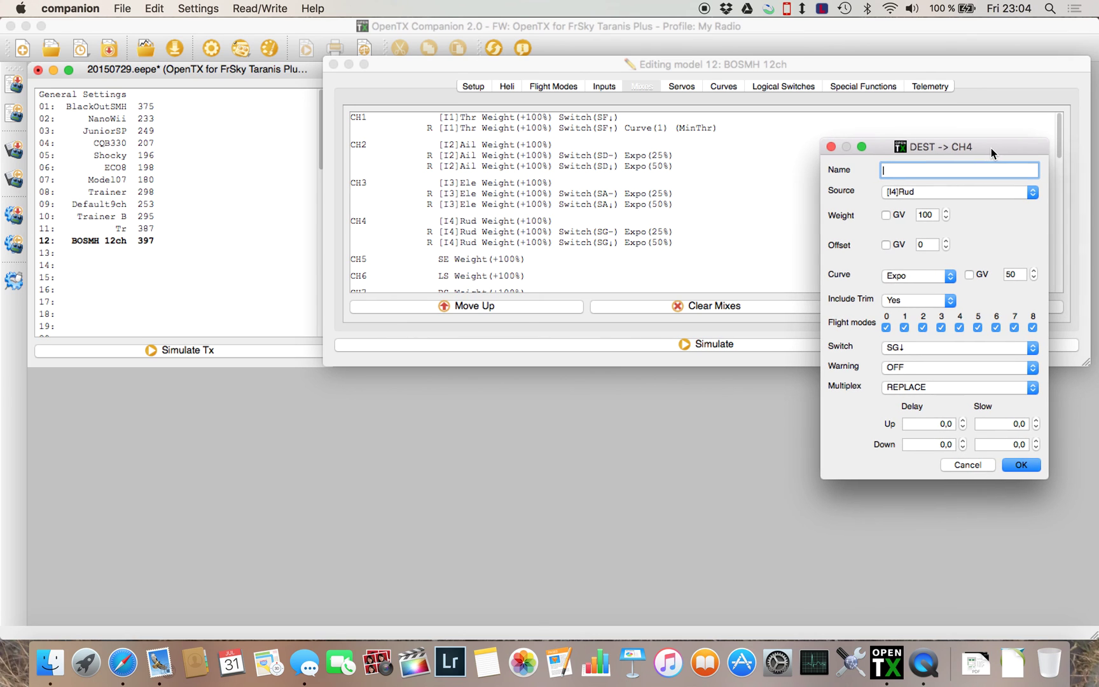